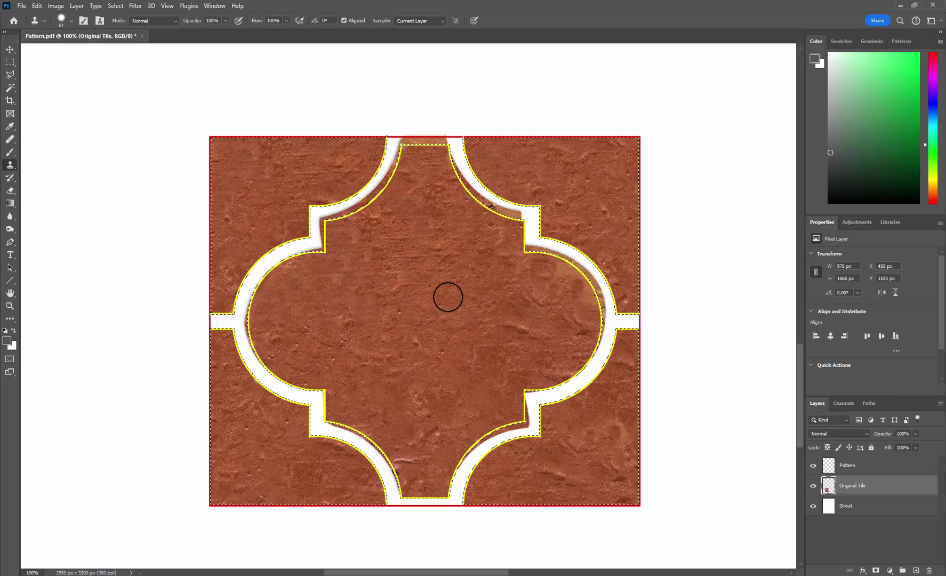
# - Invert the tile selection and clear the excess terracotta texture outside the tile shapes on the Original Tile layer
pyautogui.click(10, 50)
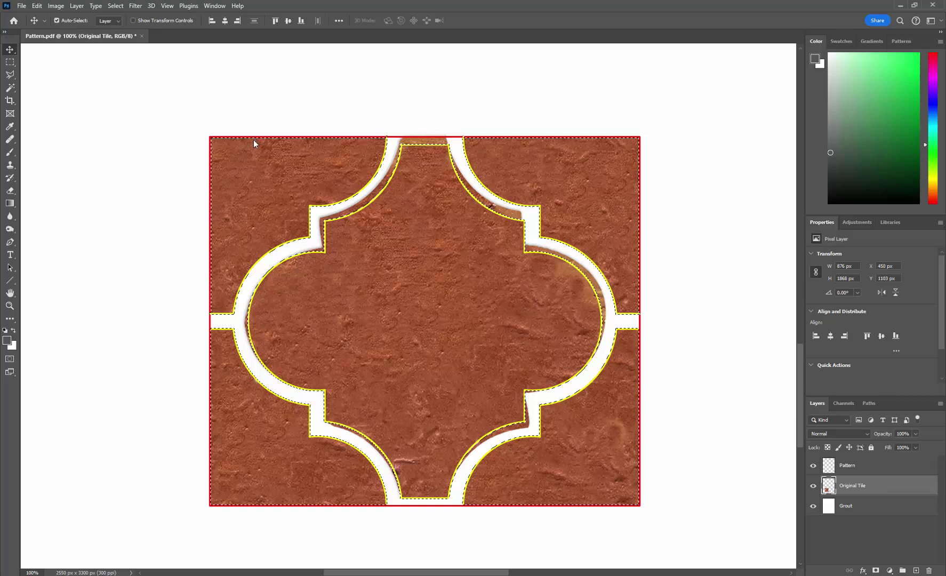
pyautogui.click(9, 62)
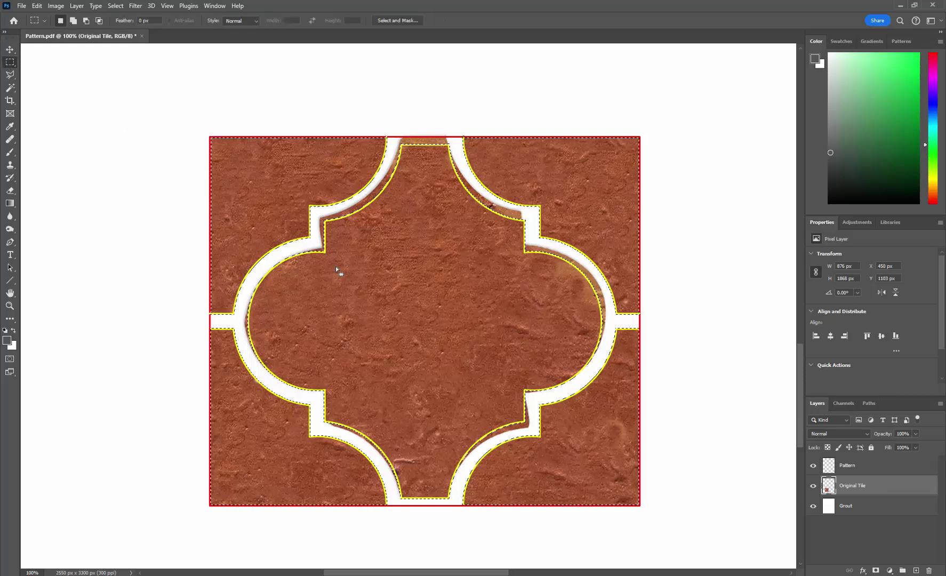
pyautogui.rightClick(282, 176)
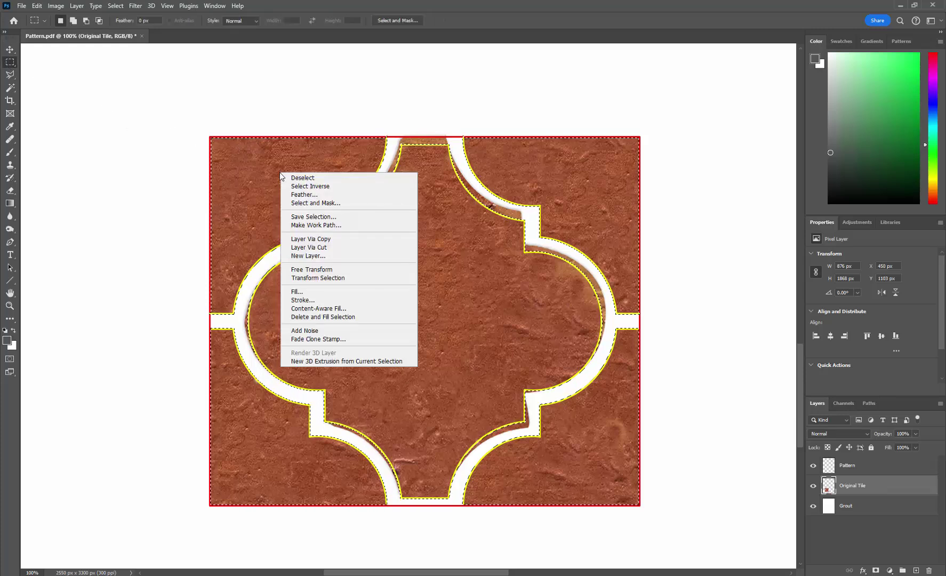
pyautogui.click(327, 186)
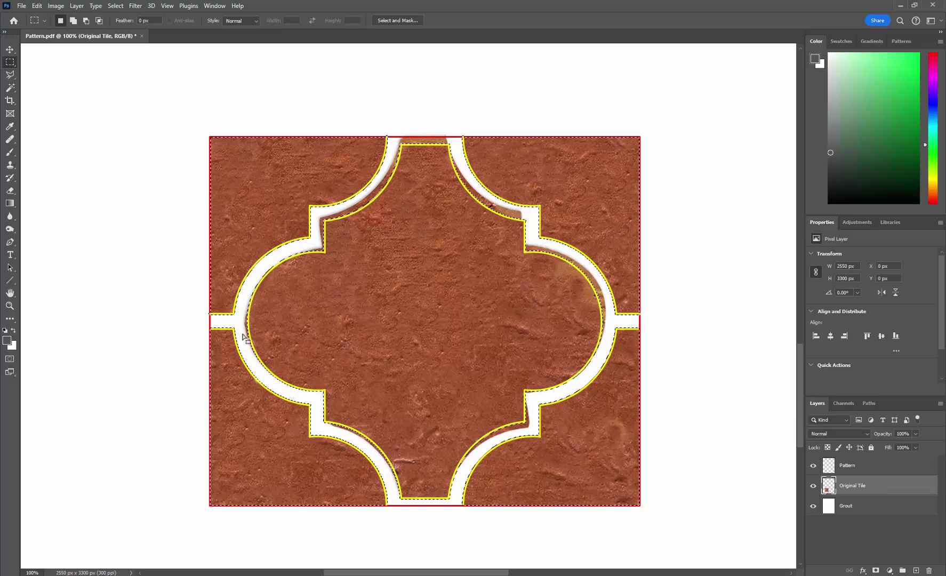
pyautogui.click(37, 6)
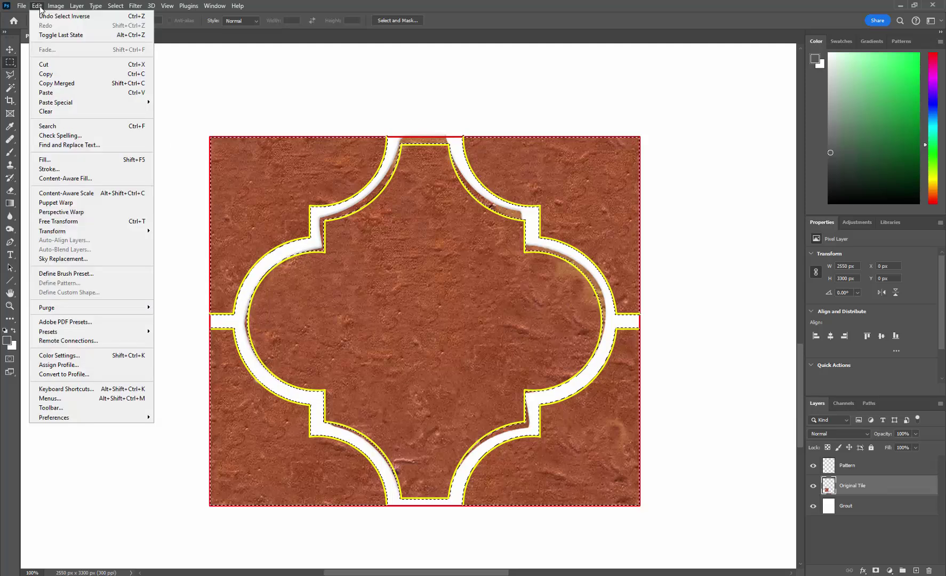
pyautogui.click(46, 111)
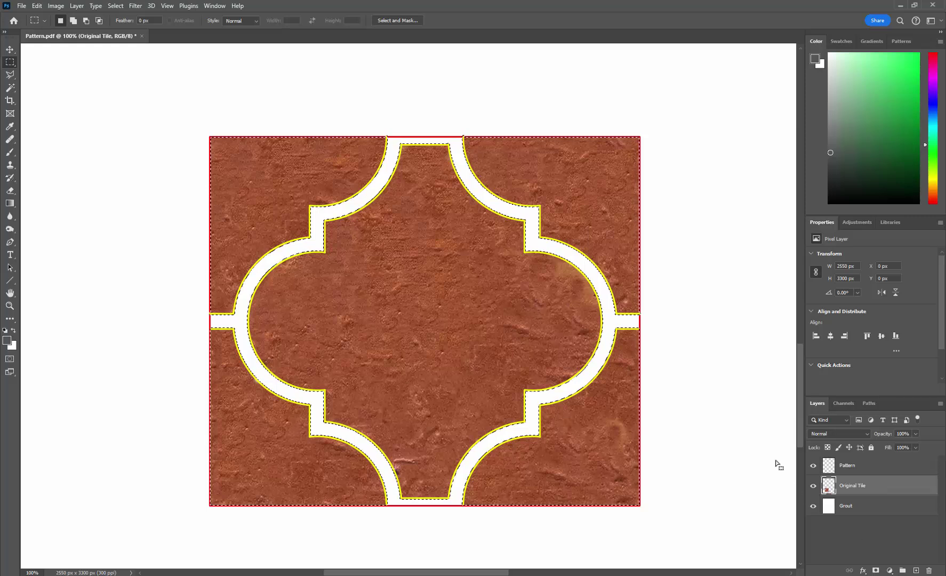
# - Toggle the visibility of the Pattern and Original Tile layers to check the trimmed tile edges against the grout
pyautogui.click(812, 466)
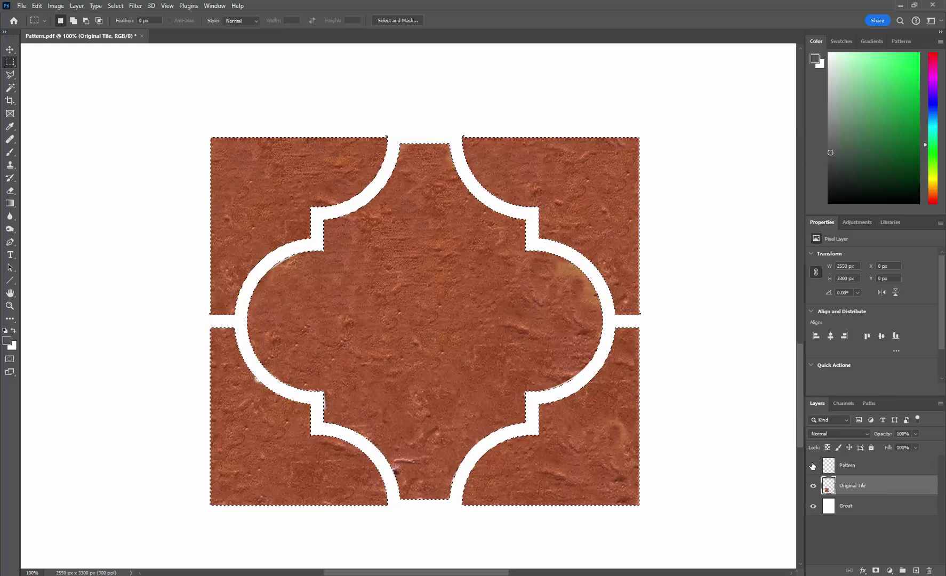
pyautogui.click(813, 465)
pyautogui.click(813, 465)
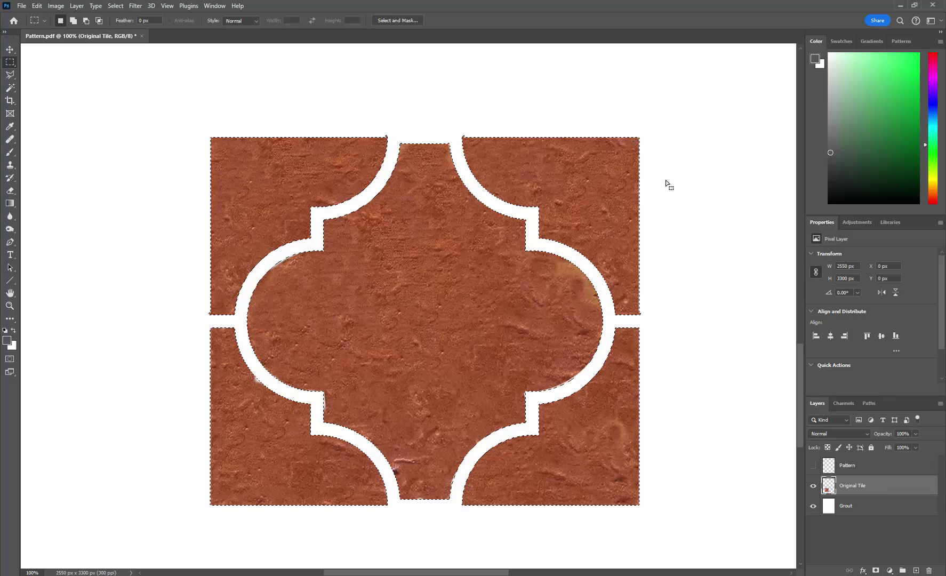
pyautogui.click(813, 486)
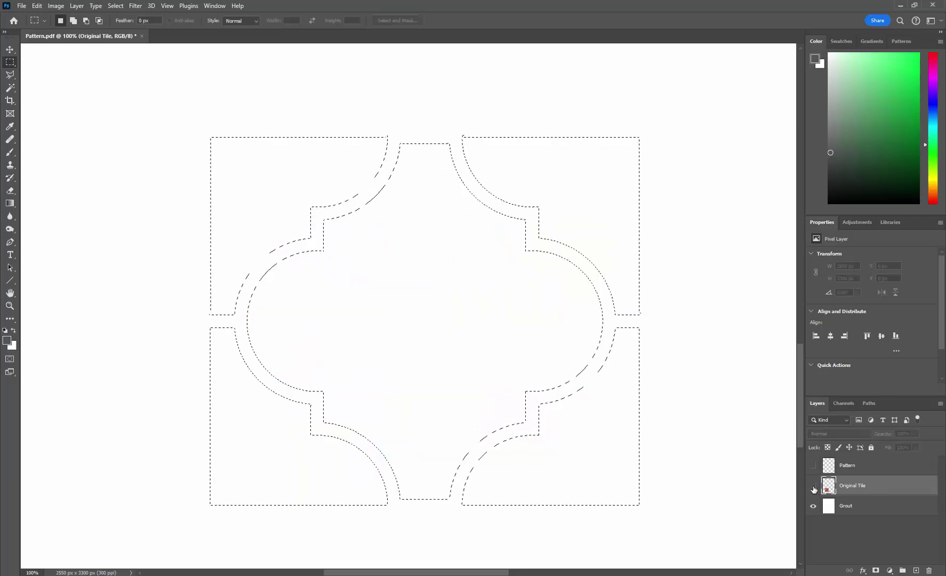
pyautogui.click(813, 486)
pyautogui.click(813, 466)
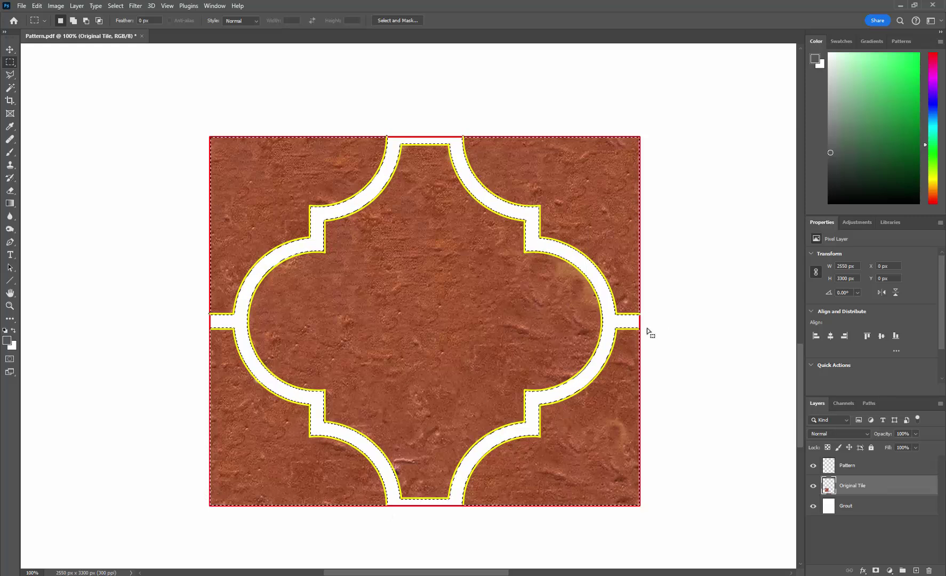
# - On the Pattern layer, marquee-select about 154 × 7 px over the red border across the tile's upper grout gap and clear it
pyautogui.click(10, 305)
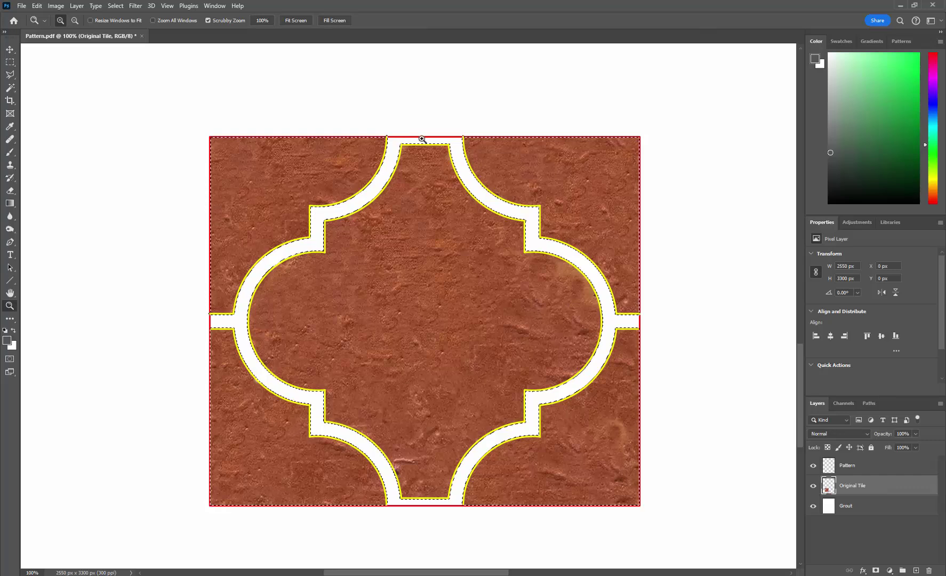
pyautogui.moveTo(422, 139); pyautogui.dragTo(418, 139)
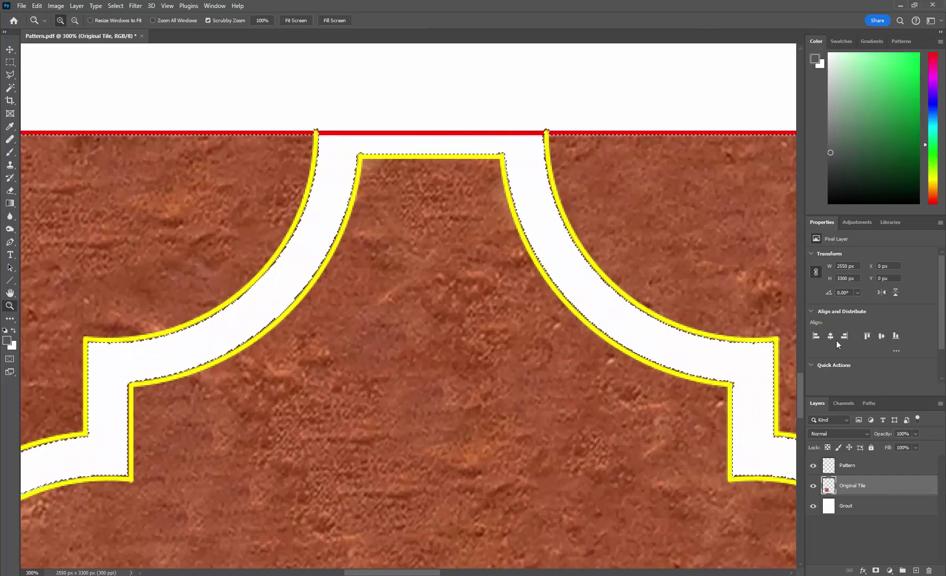
pyautogui.hotkey('alt', ']')
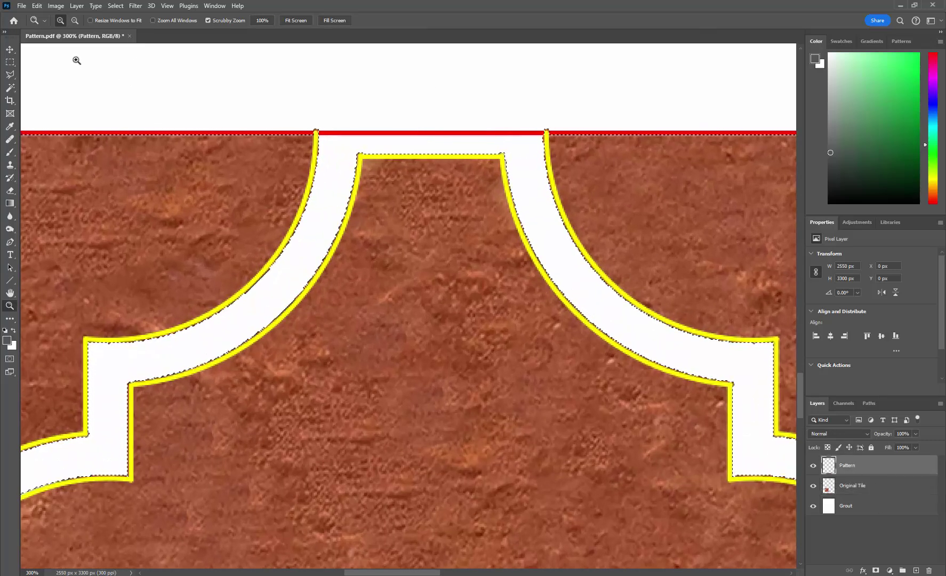
pyautogui.press('m')
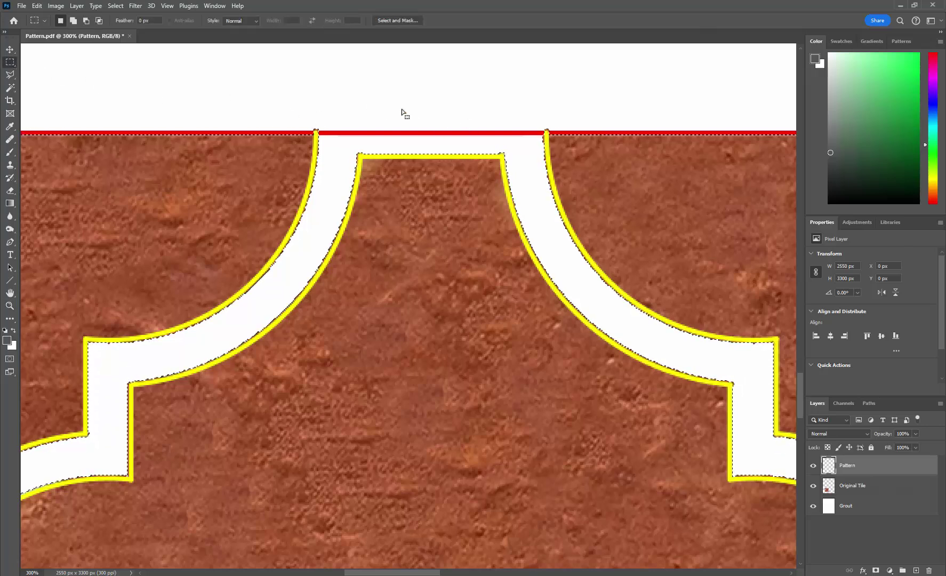
pyautogui.click(361, 117)
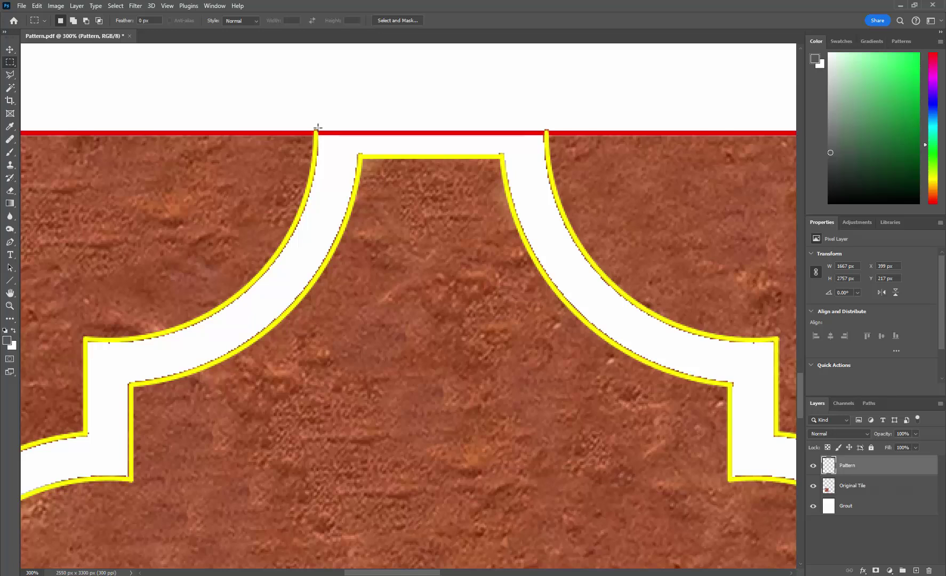
pyautogui.moveTo(396, 135); pyautogui.dragTo(544, 137)
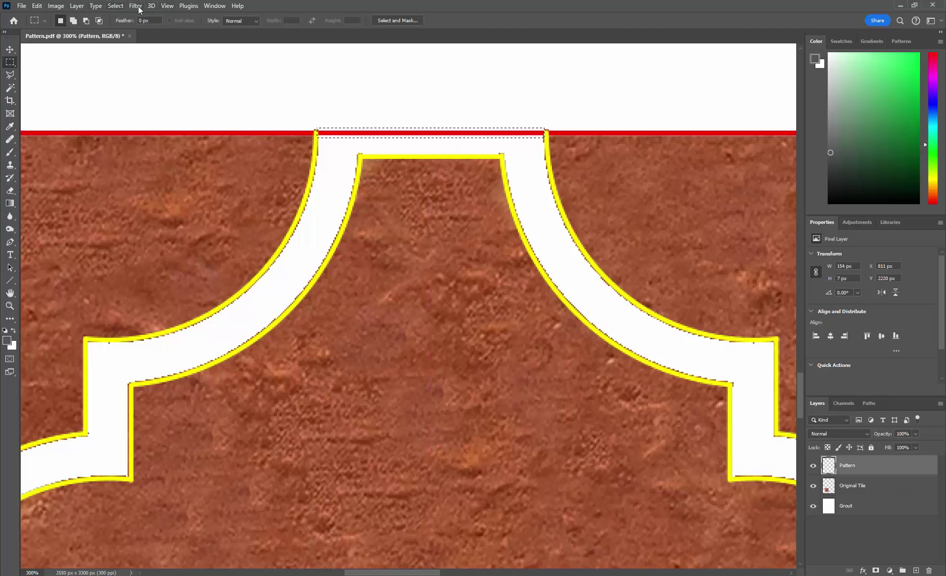
pyautogui.click(40, 7)
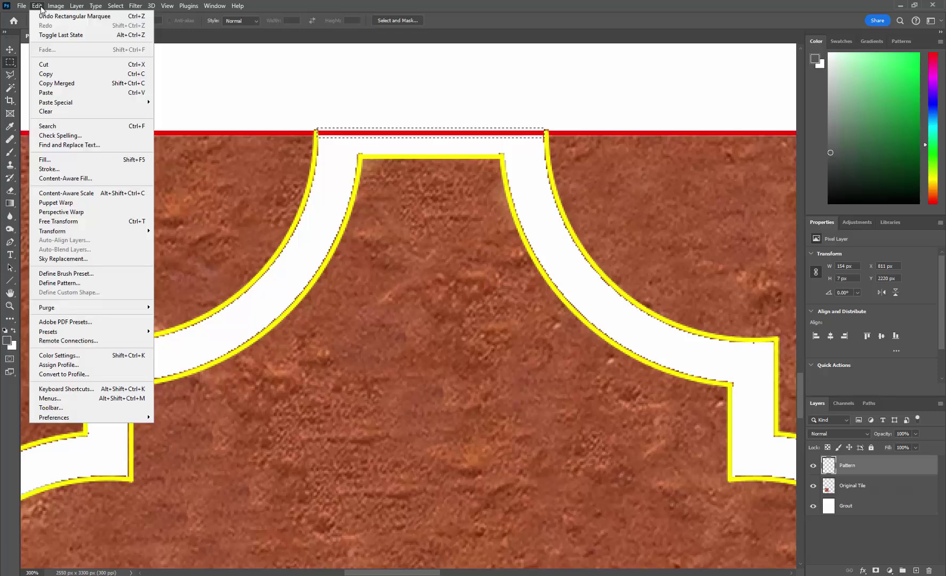
pyautogui.click(48, 111)
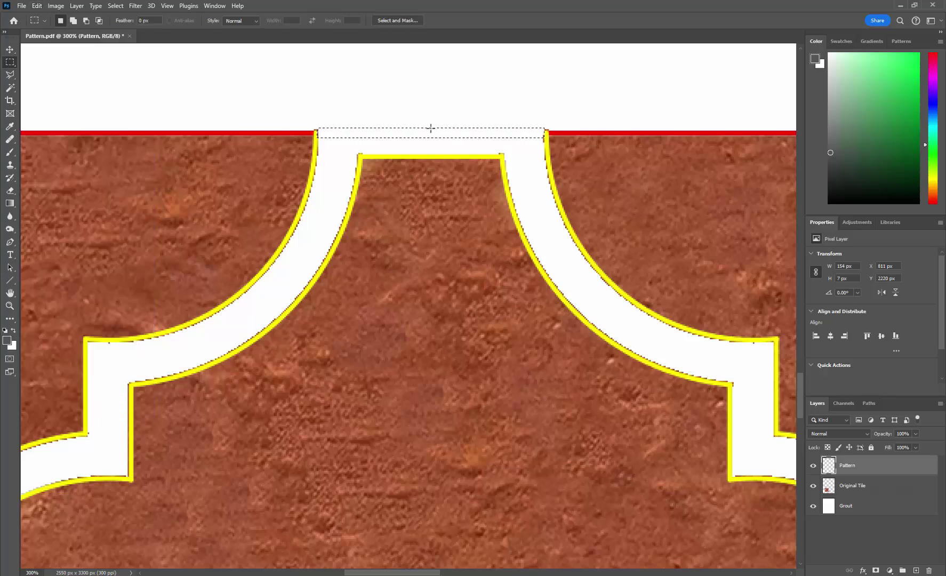
# - Marquee-select about 9 × 30 px over the red border at the tile's right-hand grout gap and clear it
pyautogui.scroll(-2, 430, 128)
pyautogui.moveTo(403, 573); pyautogui.dragTo(469, 574)
pyautogui.scroll(-5, 501, 481)
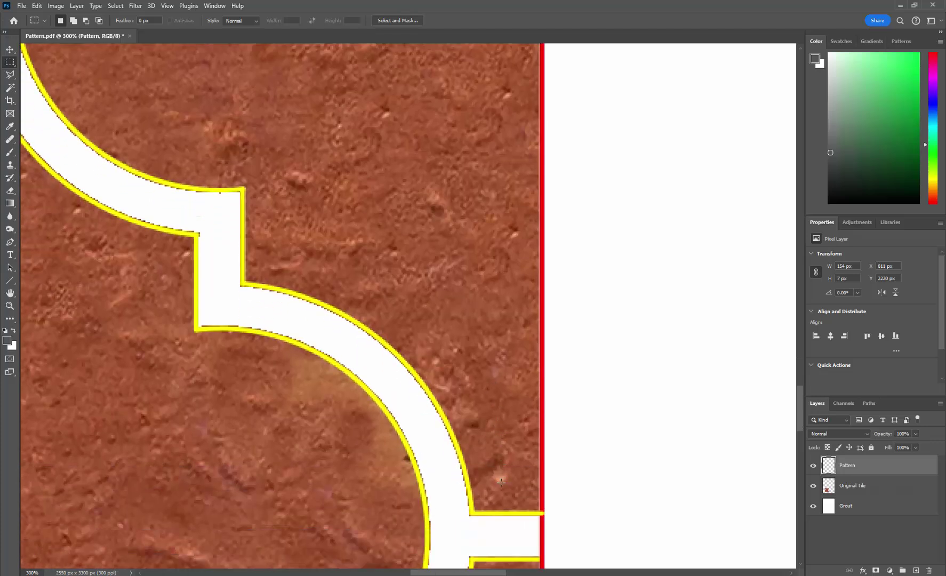
pyautogui.scroll(-3, 501, 482)
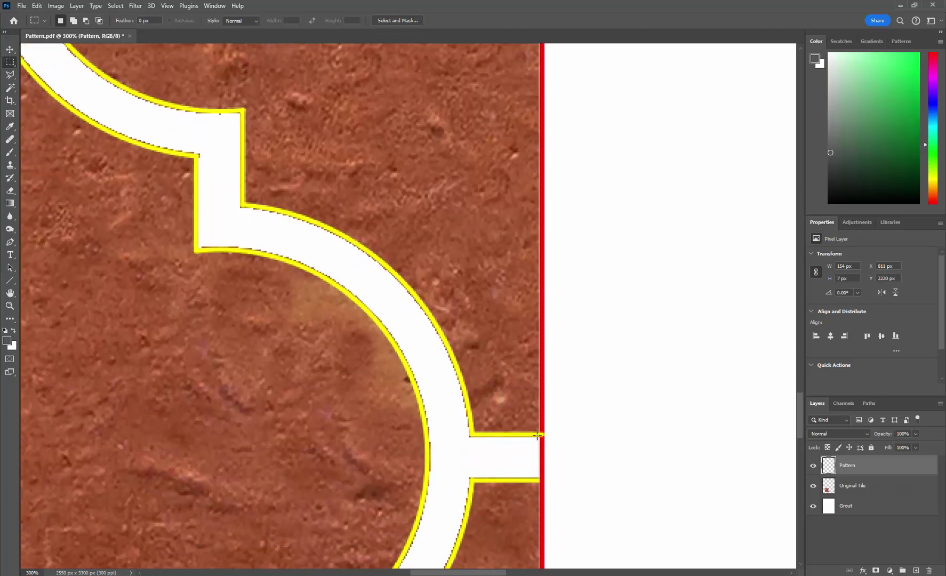
pyautogui.moveTo(537, 435); pyautogui.dragTo(550, 477)
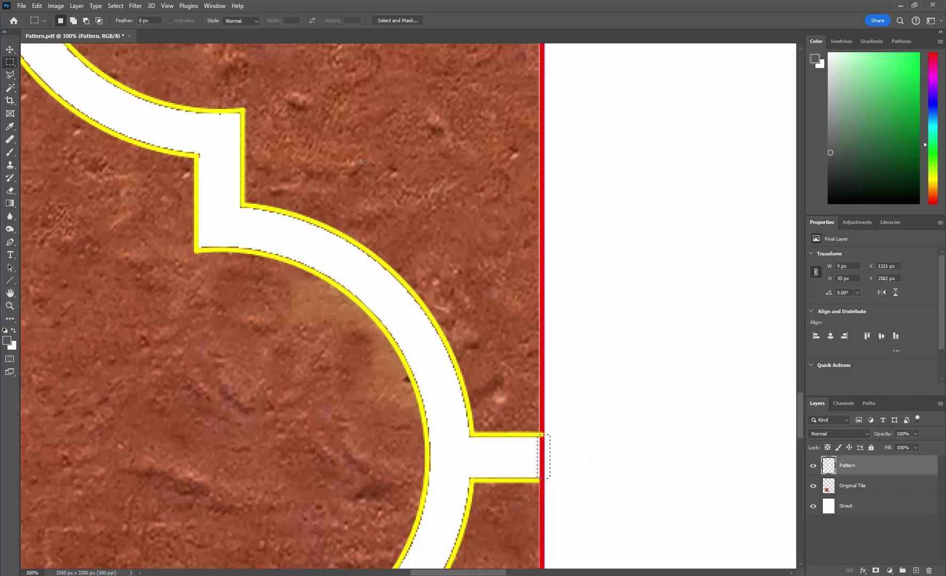
pyautogui.click(37, 6)
pyautogui.click(56, 112)
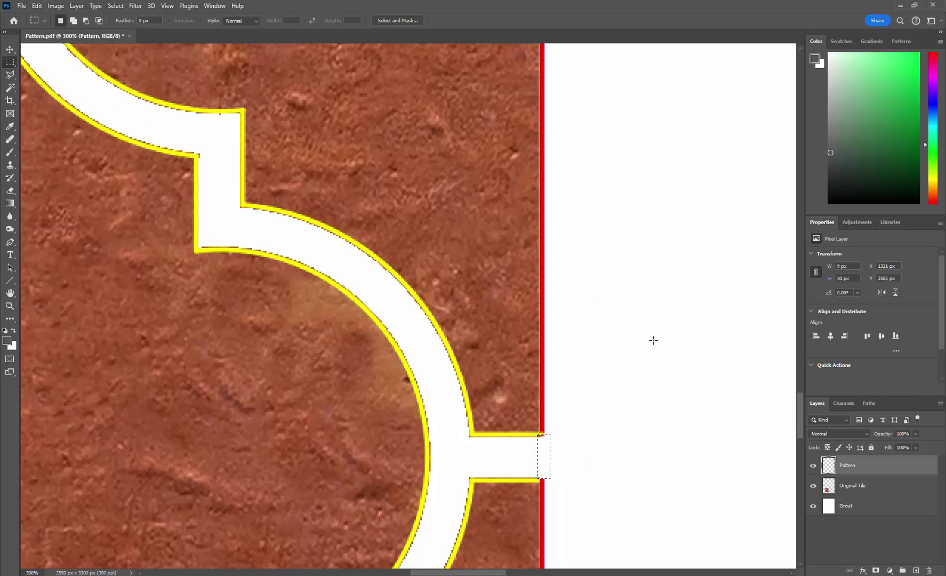
# - Marquee-select about 154 × 8 px over the red border across the tile's lower grout gap and clear it
pyautogui.scroll(-5, 613, 405)
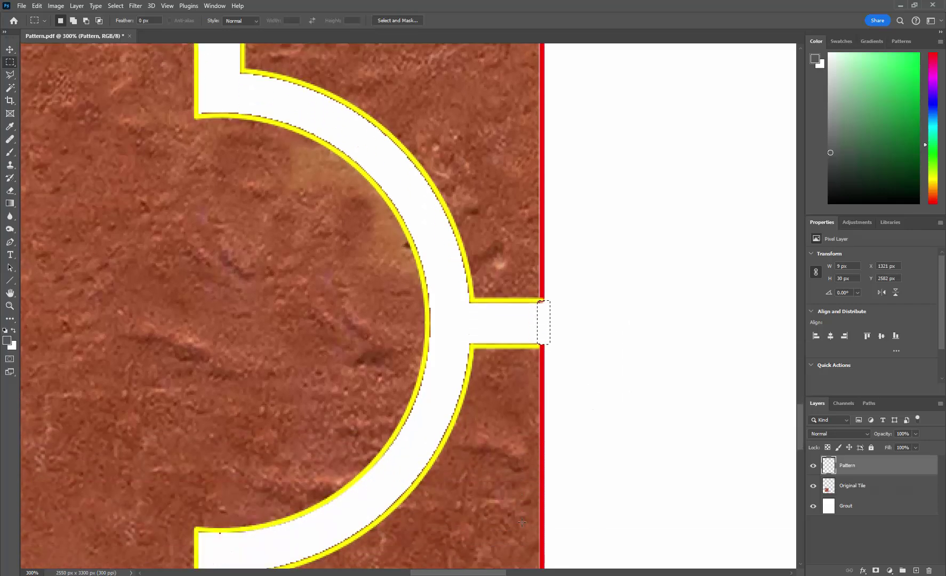
pyautogui.scroll(-3, 580, 319)
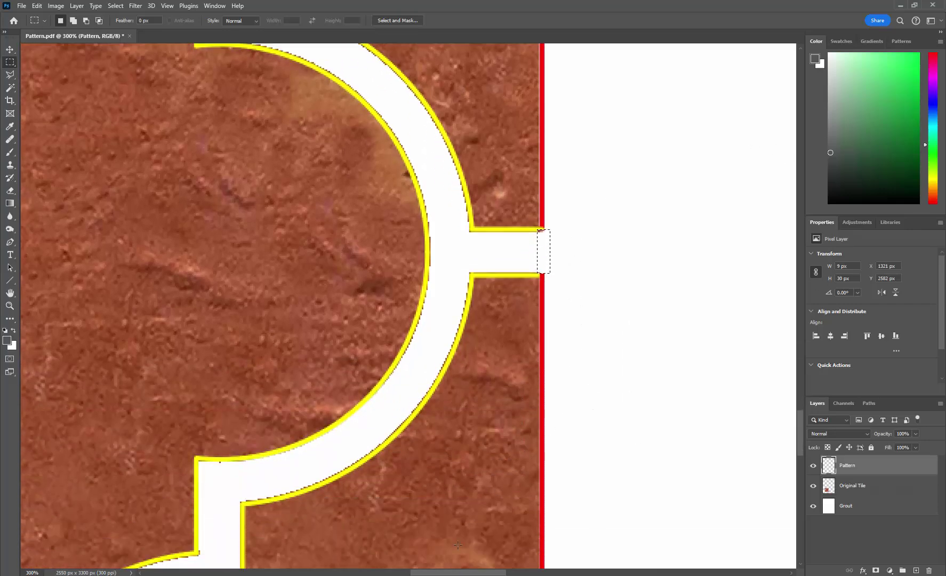
pyautogui.hscroll(-5, 409, 306)
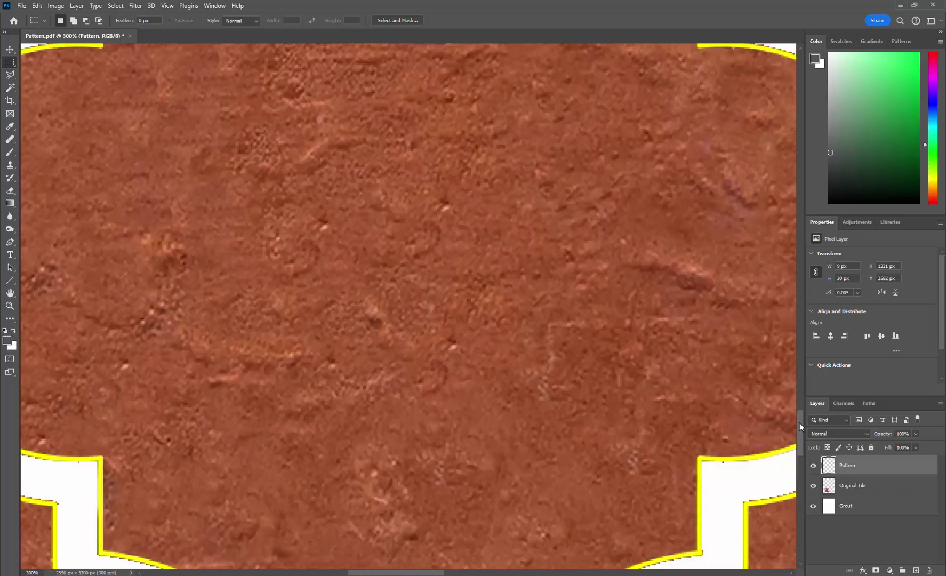
pyautogui.scroll(-10, 800, 421)
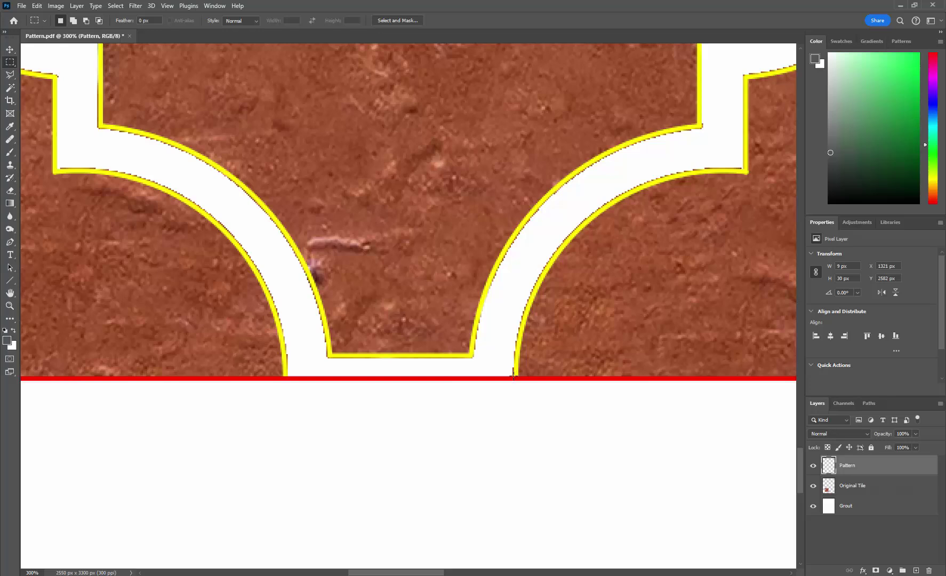
pyautogui.moveTo(513, 376); pyautogui.dragTo(286, 386)
pyautogui.click(37, 6)
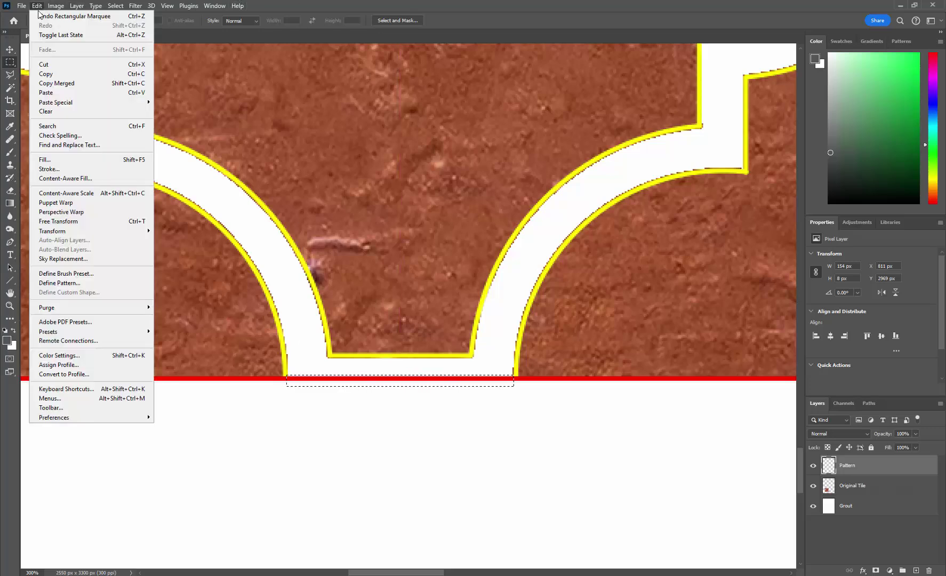
pyautogui.click(60, 111)
# - Marquee-select about 10 × 27 px over the red border at the tile's left-hand grout gap and clear it
pyautogui.moveTo(438, 573)
pyautogui.mouseDown()
pyautogui.moveTo(332, 574)
pyautogui.moveTo(365, 572)
pyautogui.mouseUp()
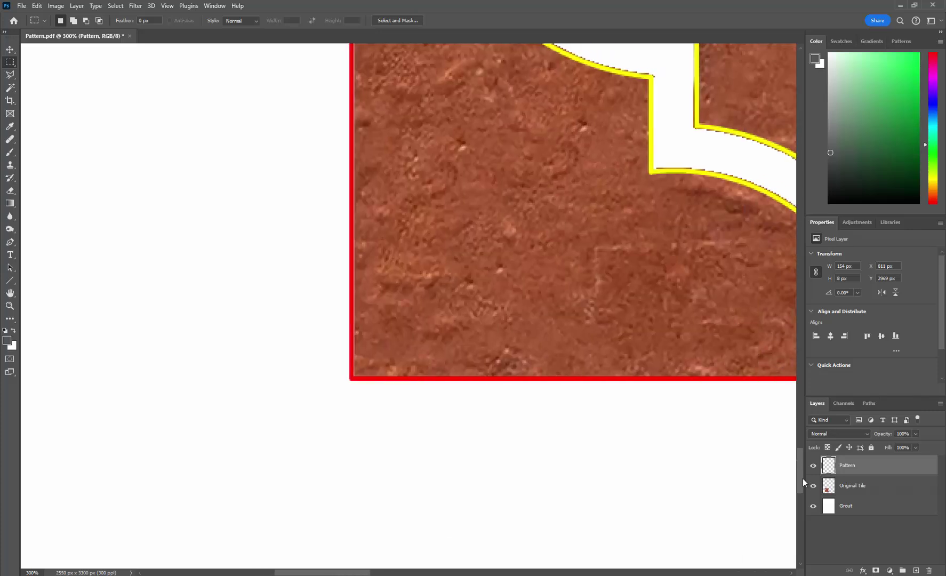
pyautogui.moveTo(802, 479); pyautogui.dragTo(803, 434)
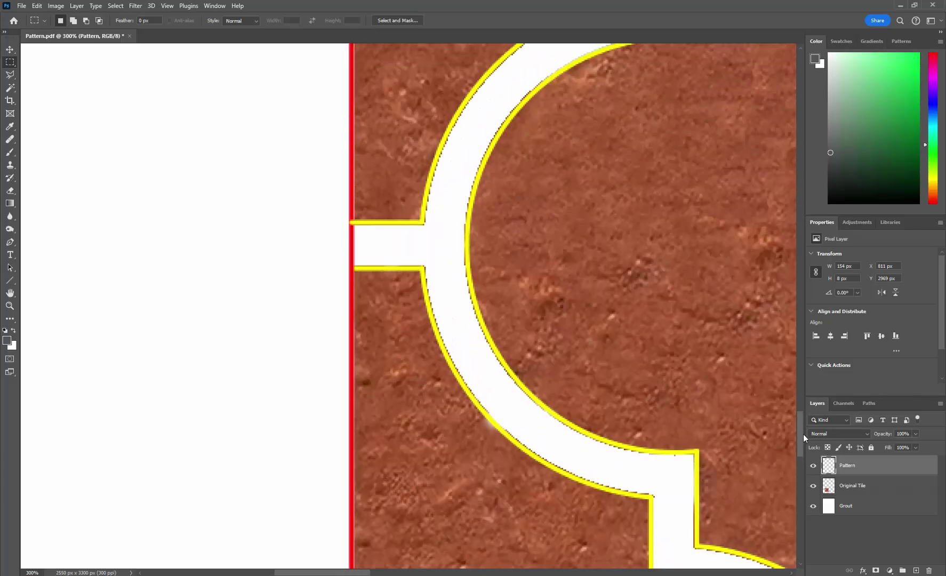
pyautogui.moveTo(354, 223); pyautogui.dragTo(342, 264)
pyautogui.click(355, 225)
pyautogui.click(37, 6)
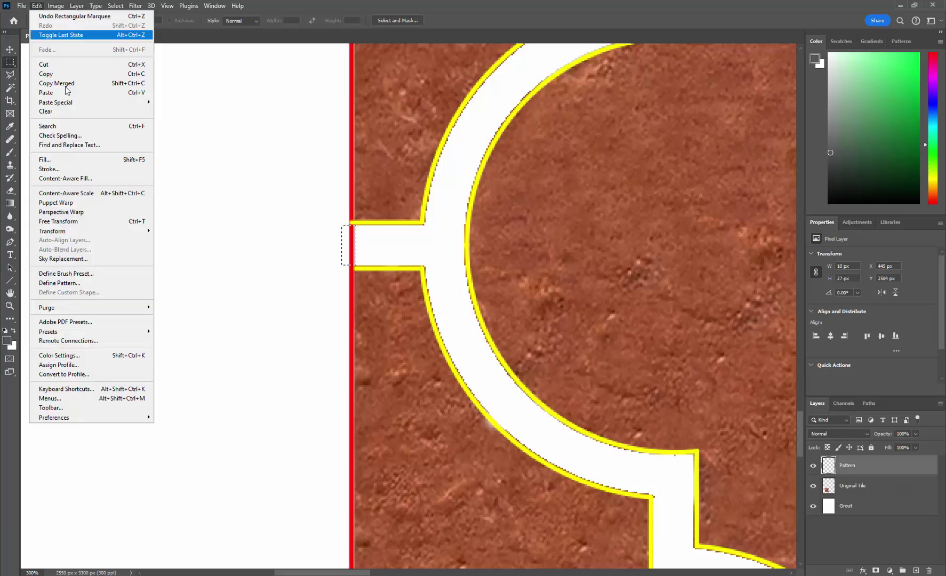
pyautogui.click(88, 113)
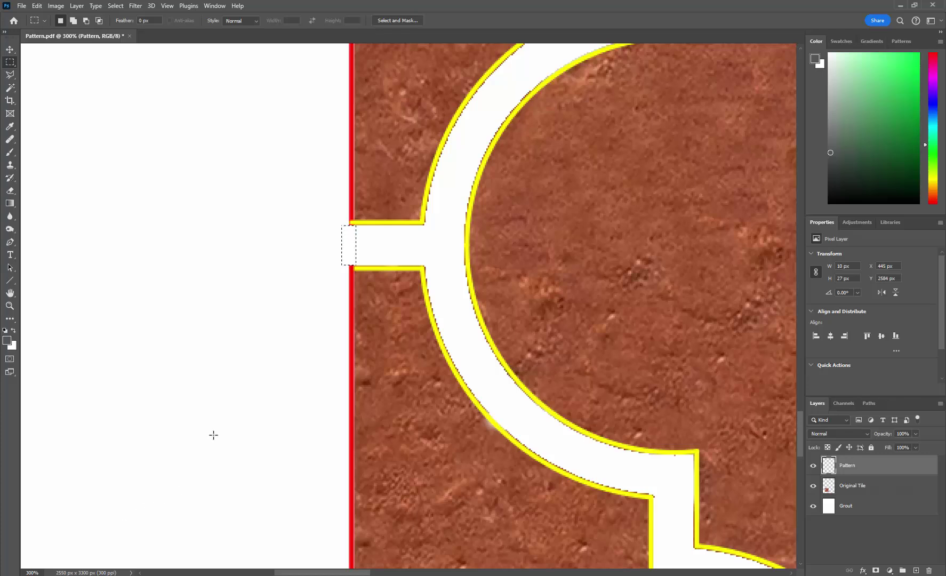
pyautogui.hotkey('ctrl', '0')
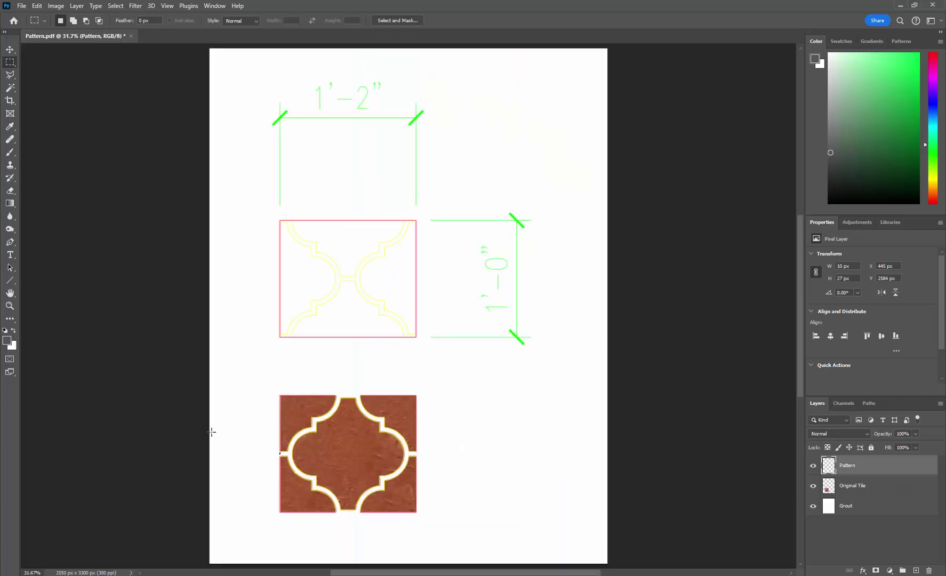
pyautogui.click(10, 306)
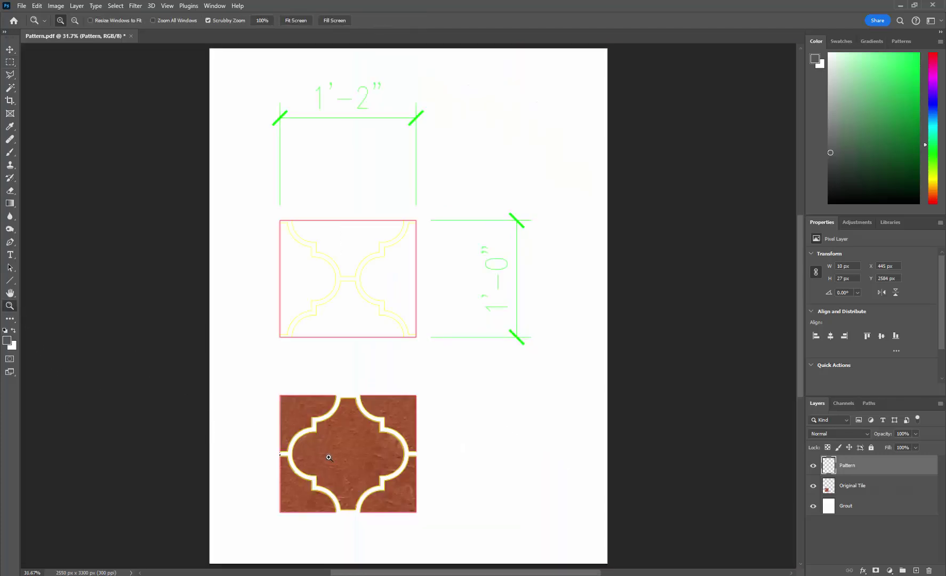
pyautogui.click(349, 464)
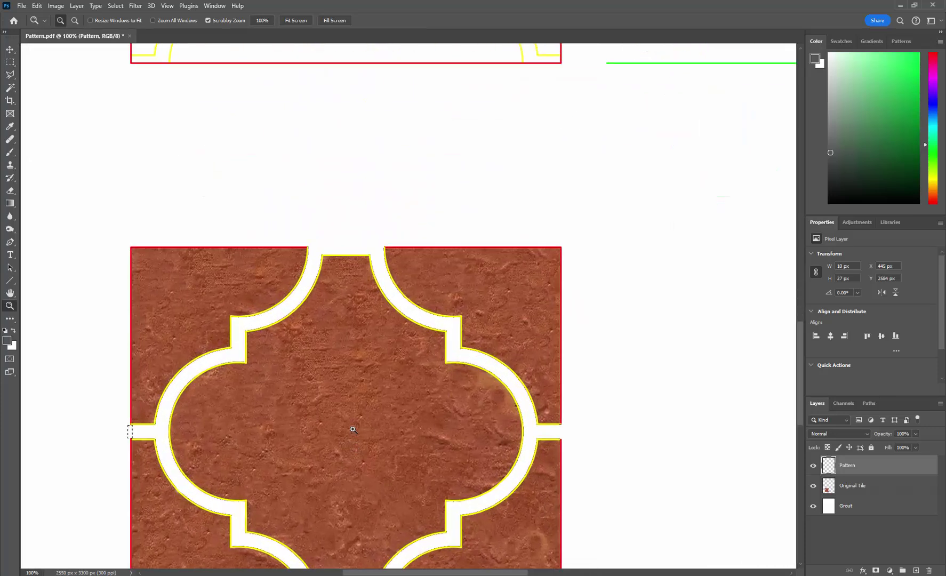
pyautogui.scroll(-3, 352, 422)
pyautogui.click(331, 349)
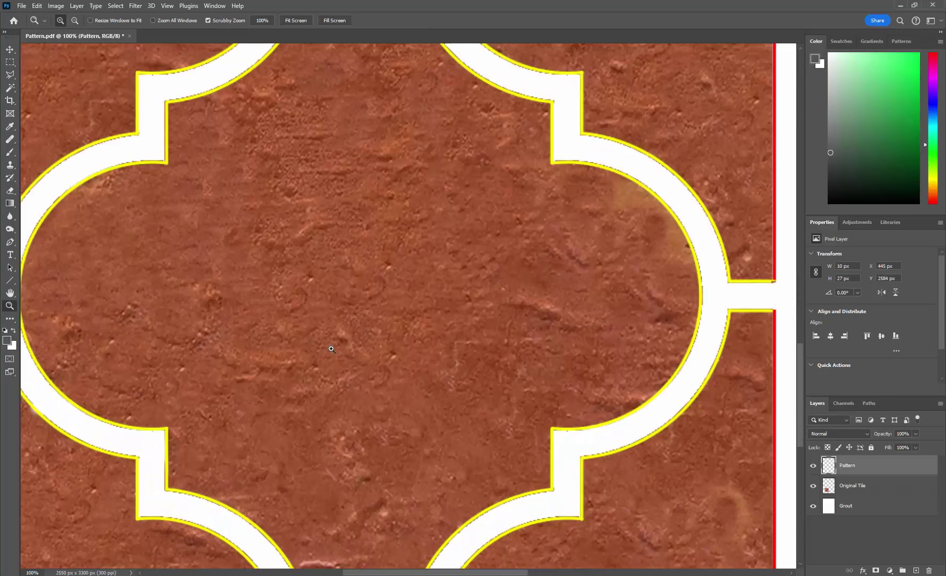
# - Clear the current marquee and load the saved Pattern channel as a new selection
pyautogui.keyDown('alt'); pyautogui.click(331, 348); pyautogui.keyUp('alt')
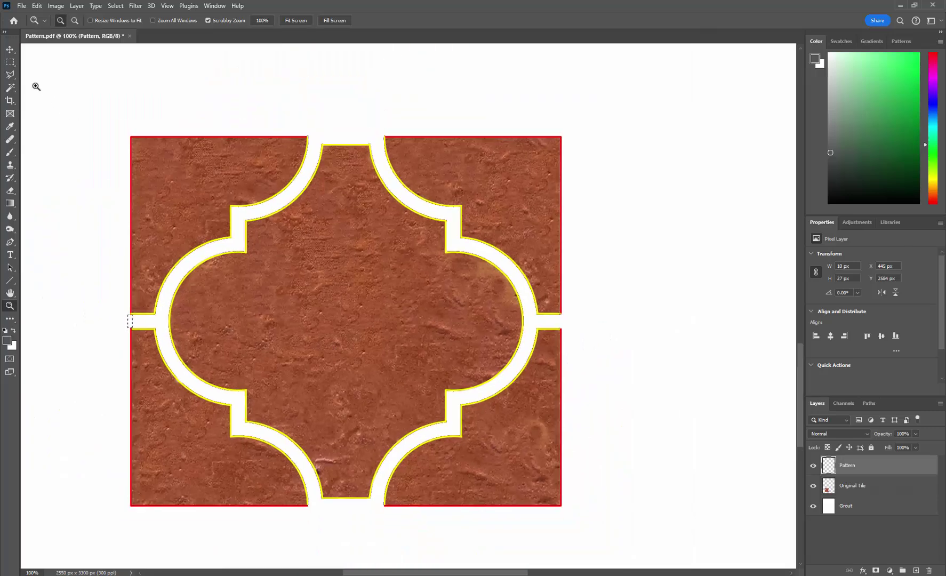
pyautogui.click(14, 64)
pyautogui.click(89, 85)
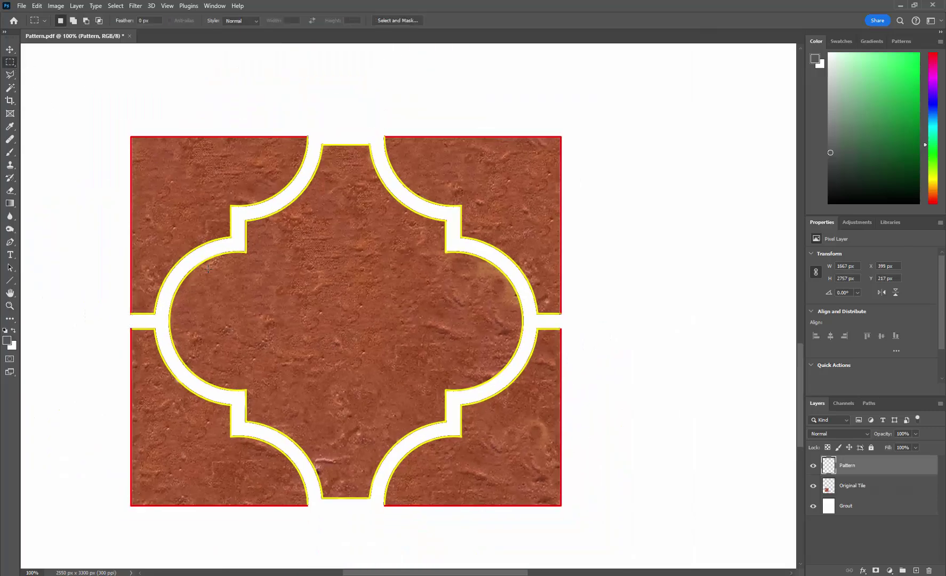
pyautogui.click(110, 6)
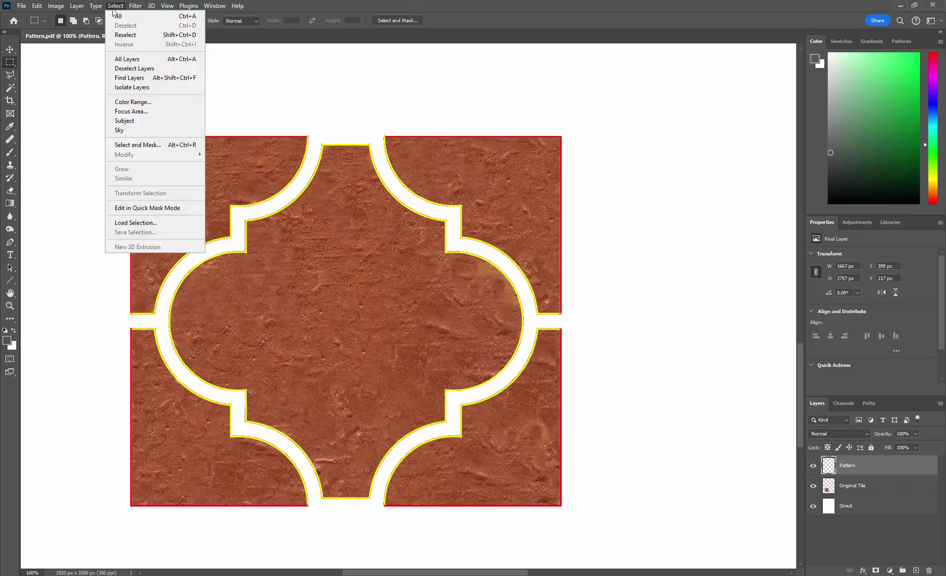
pyautogui.click(146, 223)
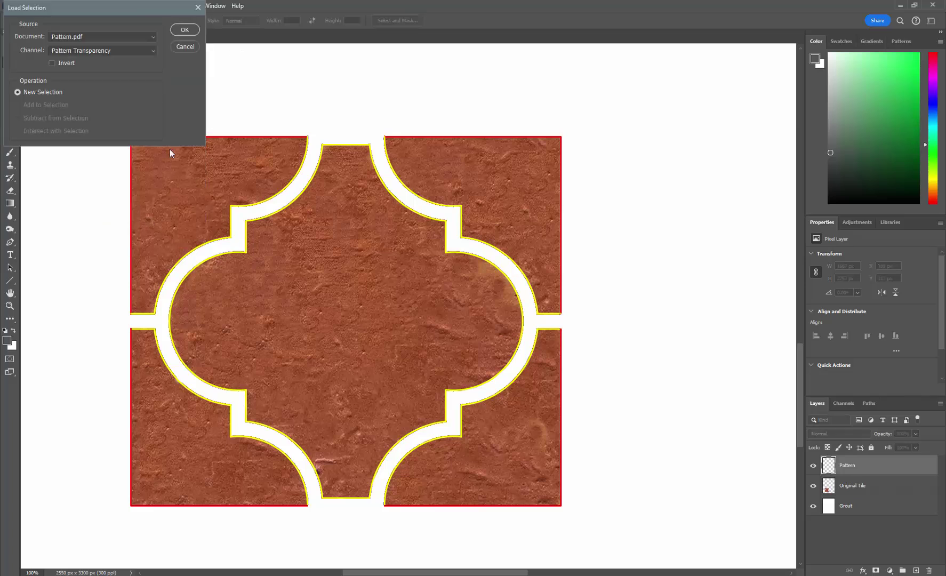
pyautogui.click(127, 48)
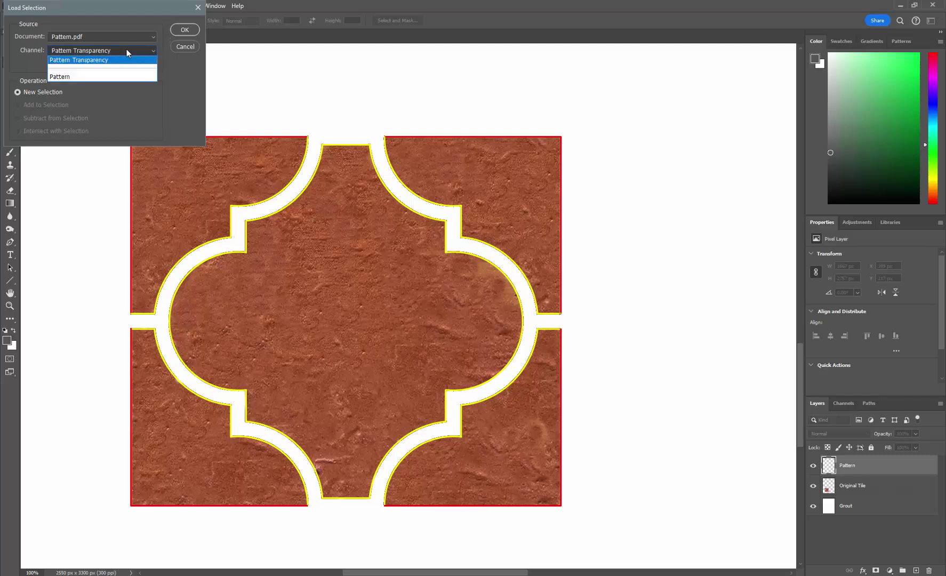
pyautogui.click(107, 74)
pyautogui.click(184, 31)
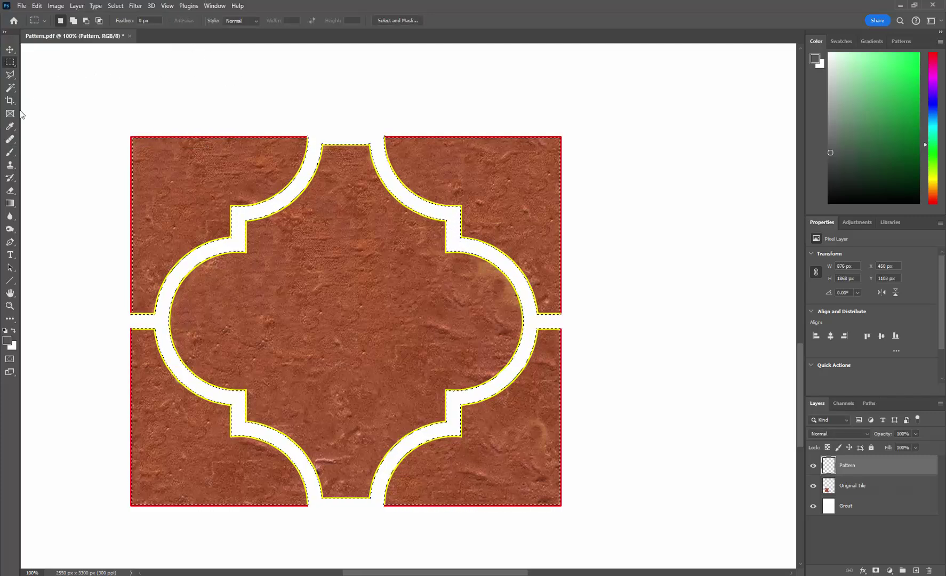
# - Extend the loaded selection over the red outer border lines with the Magic Wand in add mode
pyautogui.click(11, 88)
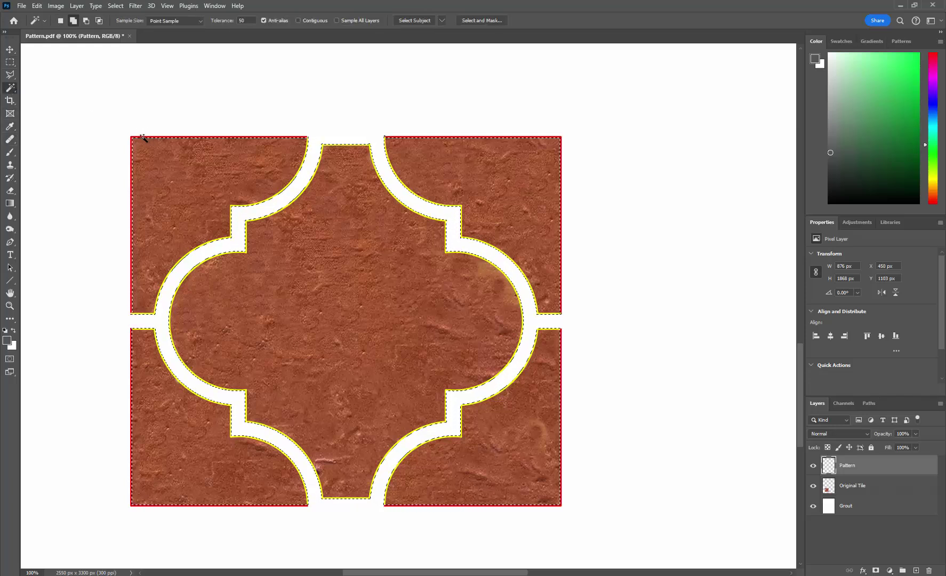
pyautogui.click(9, 306)
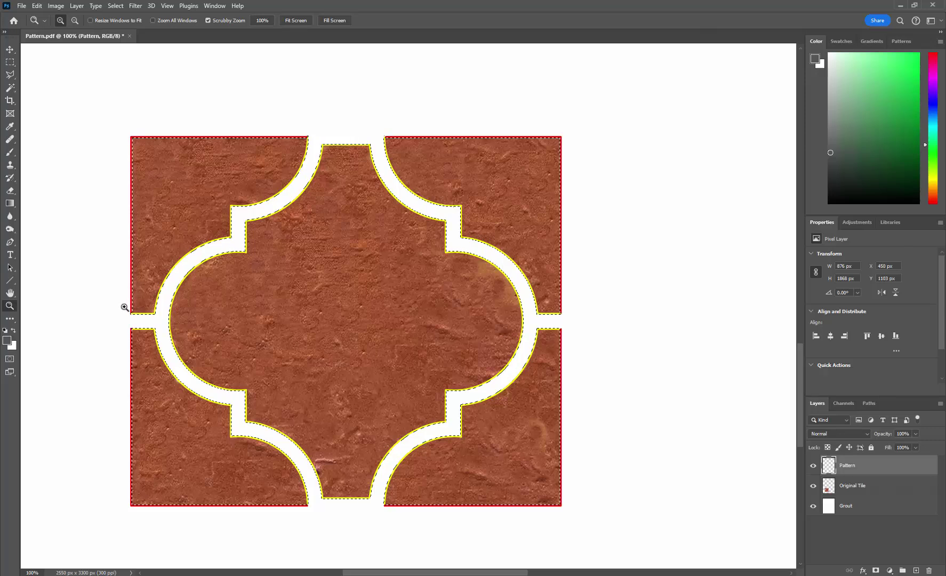
pyautogui.click(125, 305)
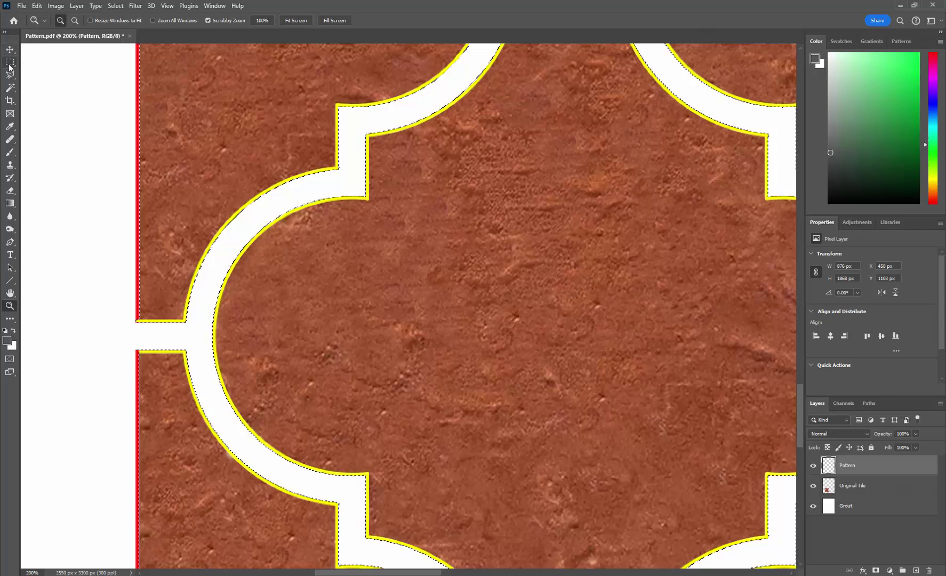
pyautogui.press('w')
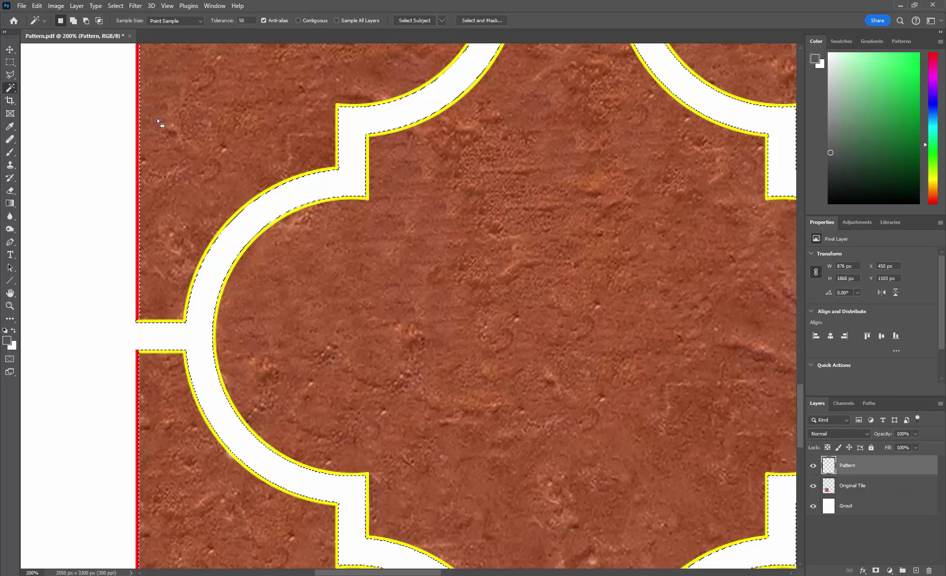
pyautogui.keyDown('shift'); pyautogui.click(178, 149); pyautogui.keyUp('shift')
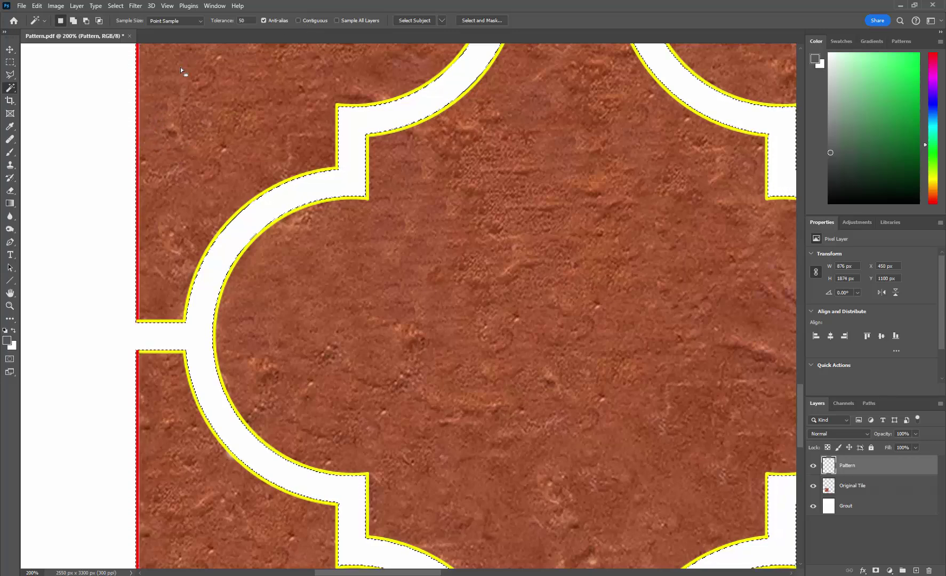
# - Save the extended selection to the existing Pattern channel, using Replace Channel
pyautogui.click(115, 6)
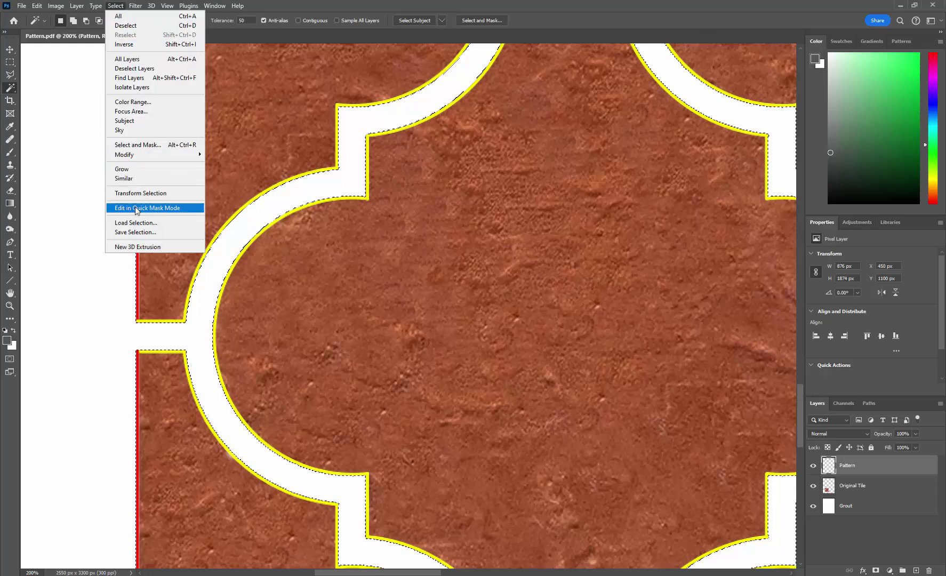
pyautogui.click(136, 233)
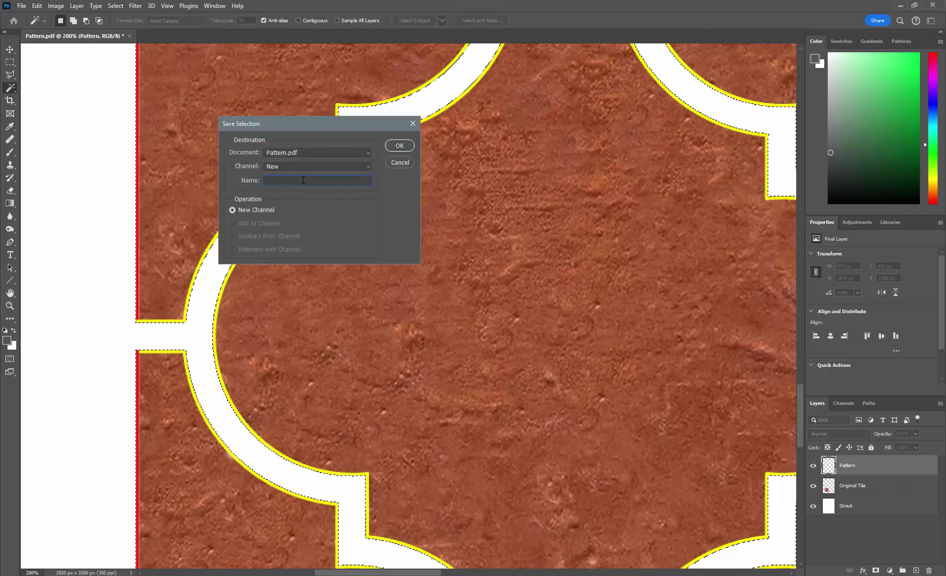
pyautogui.click(322, 166)
pyautogui.click(315, 198)
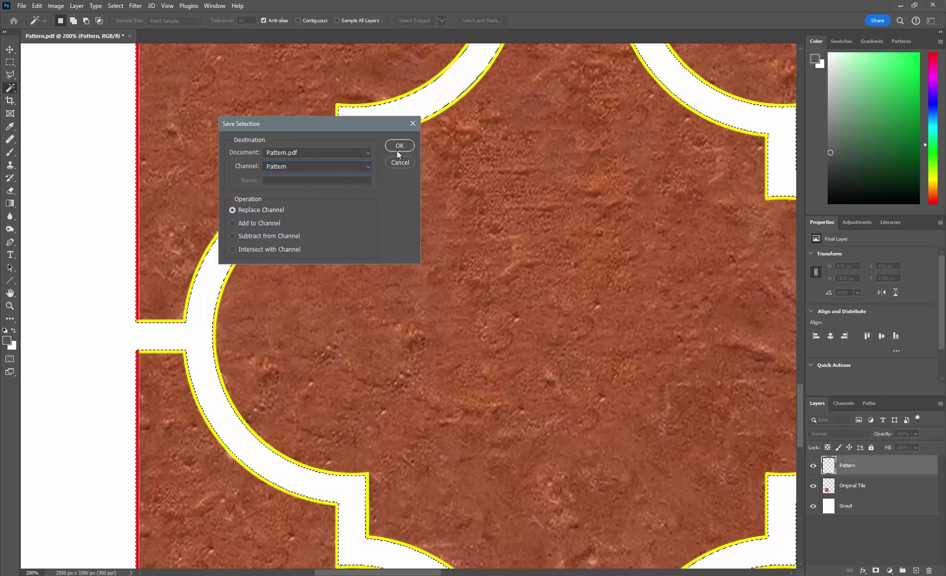
pyautogui.click(400, 146)
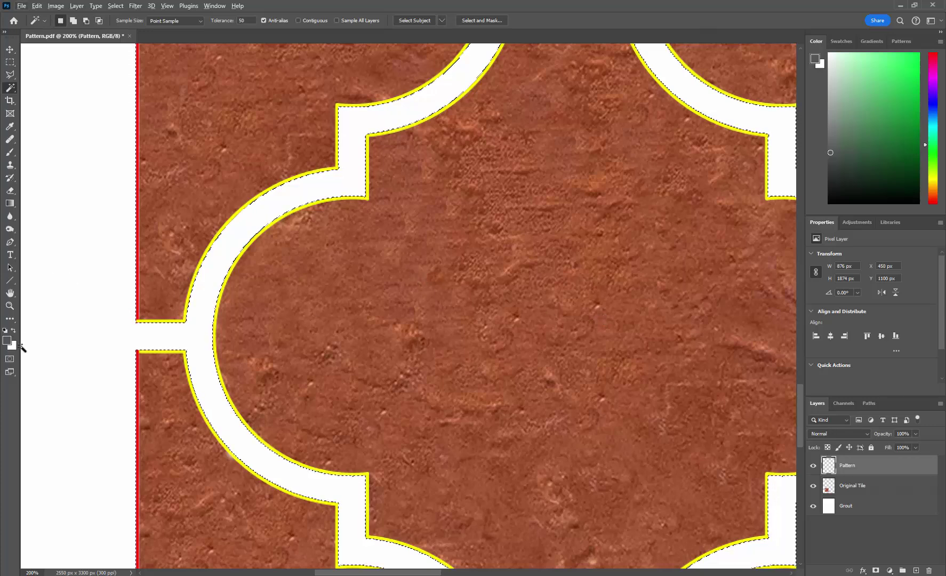
# - Set up the Clone Stamp with a 39 px brush, keeping the whole tile in view
pyautogui.click(9, 306)
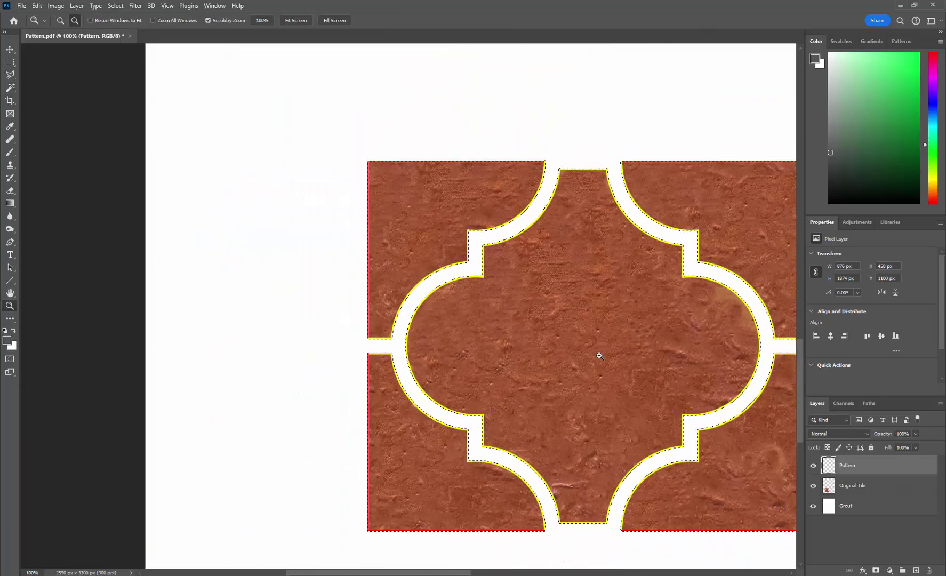
pyautogui.keyDown('alt'); pyautogui.click(598, 355); pyautogui.keyUp('alt')
pyautogui.moveTo(313, 574); pyautogui.dragTo(363, 543)
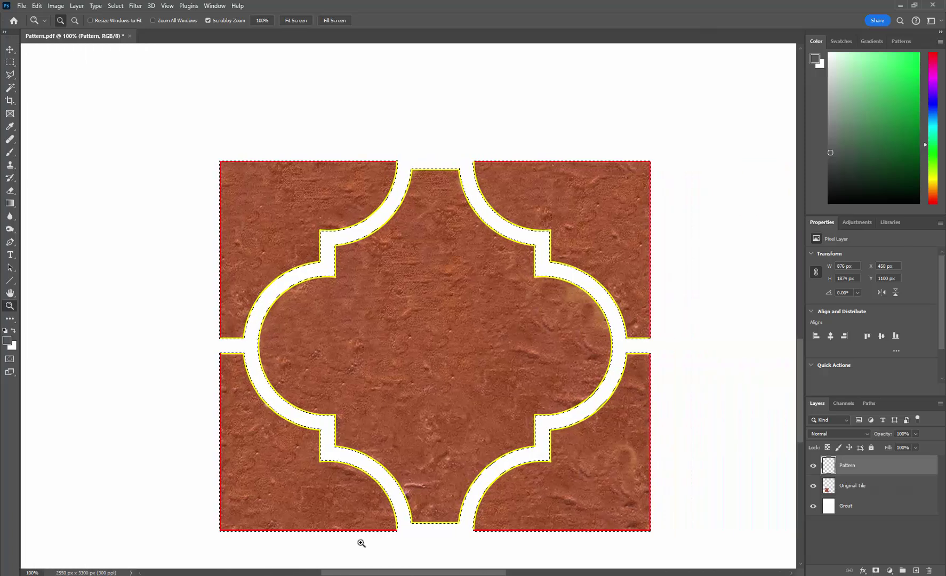
pyautogui.click(11, 166)
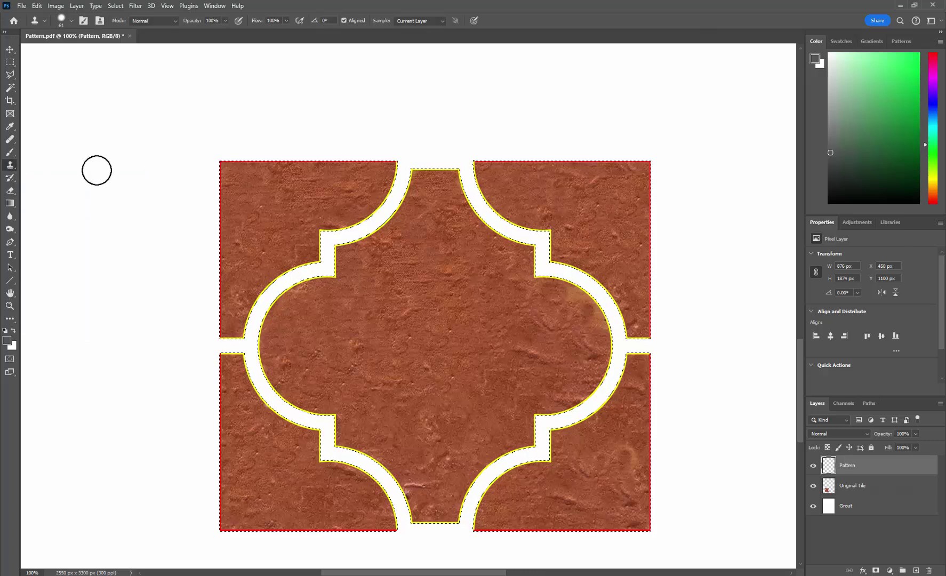
pyautogui.rightClick(243, 194)
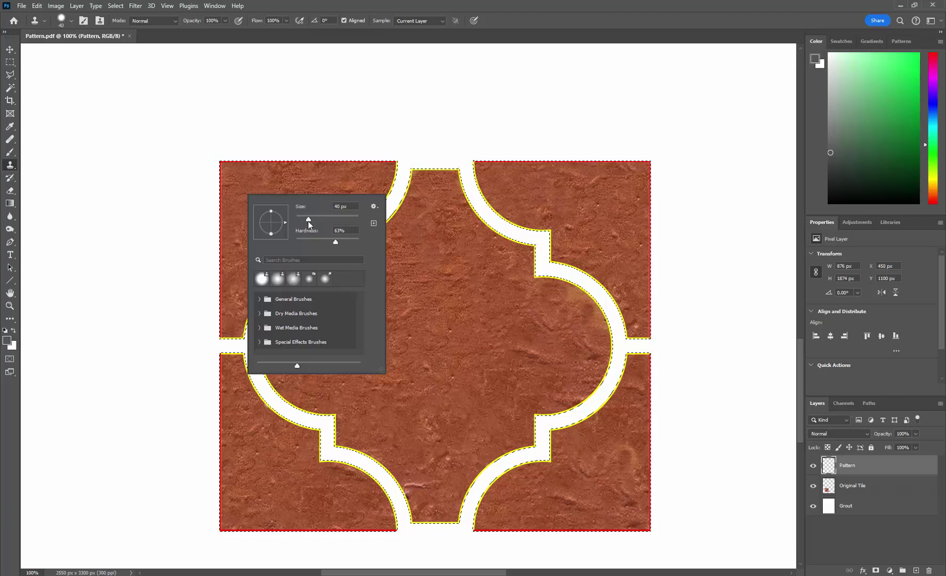
pyautogui.moveTo(314, 220); pyautogui.dragTo(307, 219)
# - Hide the Pattern layer and, on Original Tile, clone texture sampled from the tile's upper centre over the selection's unfilled outer edges
pyautogui.keyDown('alt'); pyautogui.click(223, 173); pyautogui.keyUp('alt')
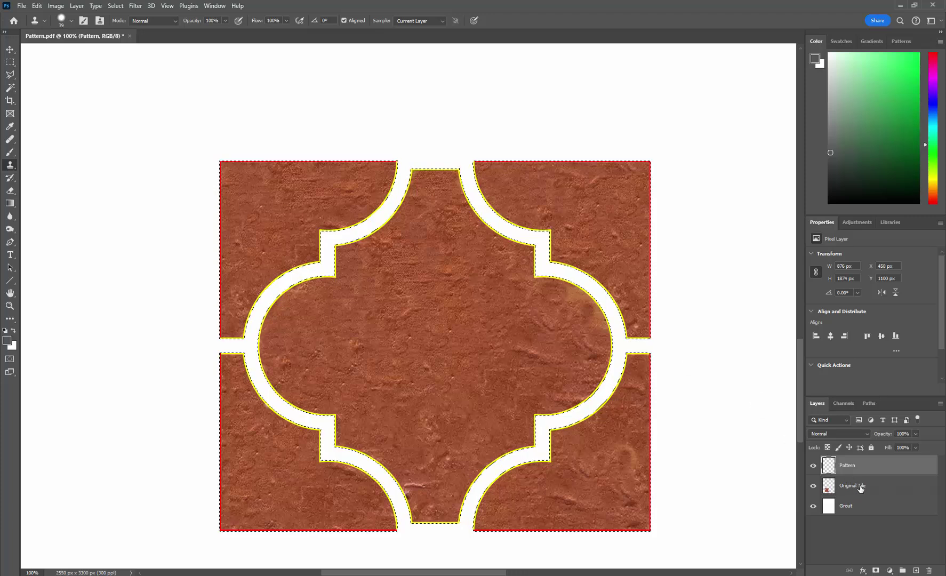
pyautogui.click(860, 486)
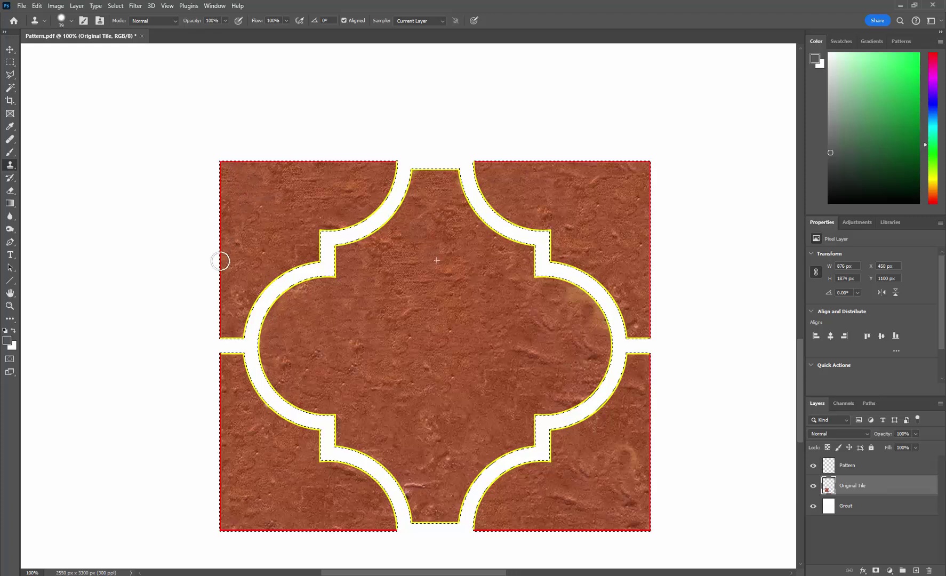
pyautogui.click(812, 466)
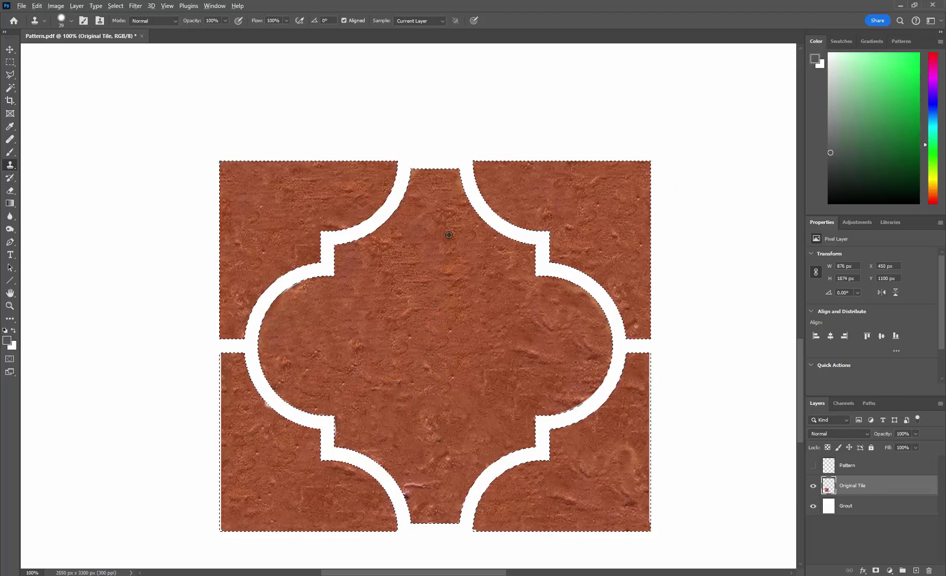
pyautogui.keyDown('alt'); pyautogui.click(437, 220); pyautogui.keyUp('alt')
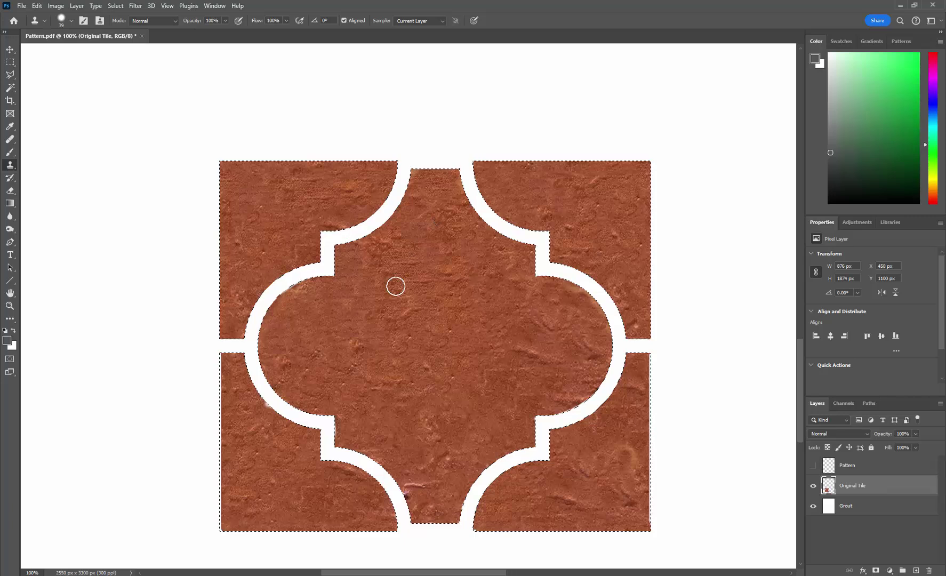
pyautogui.keyDown('alt'); pyautogui.click(434, 192); pyautogui.keyUp('alt')
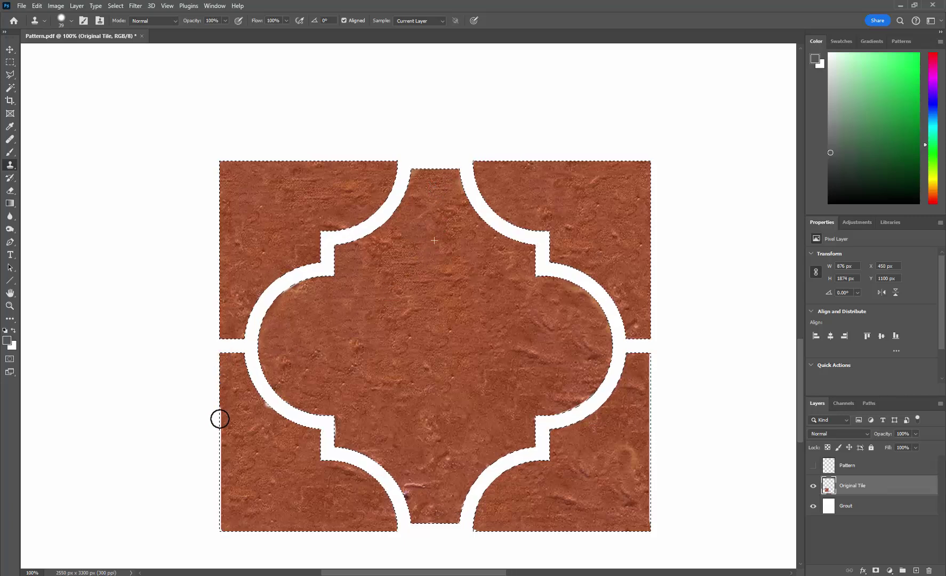
pyautogui.keyDown('alt'); pyautogui.click(438, 193); pyautogui.keyUp('alt')
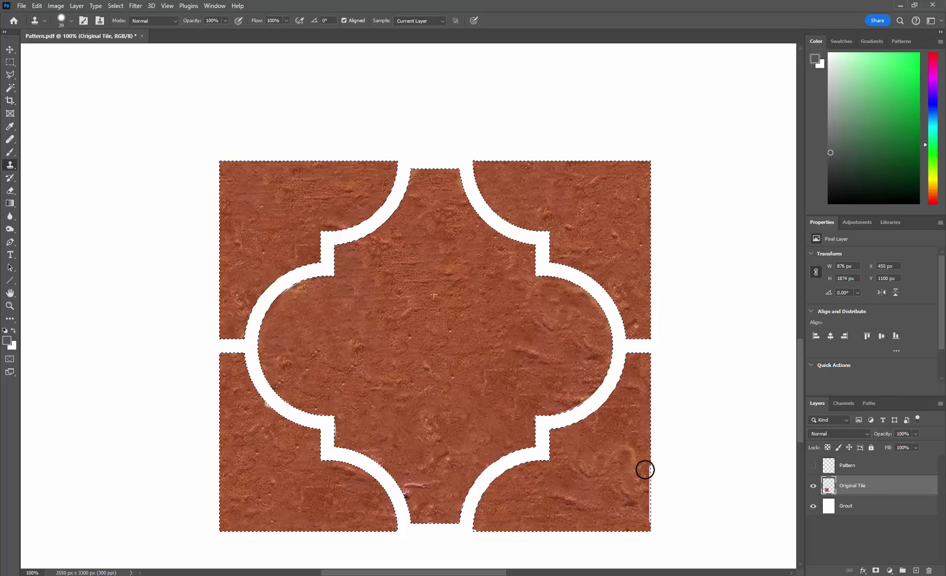